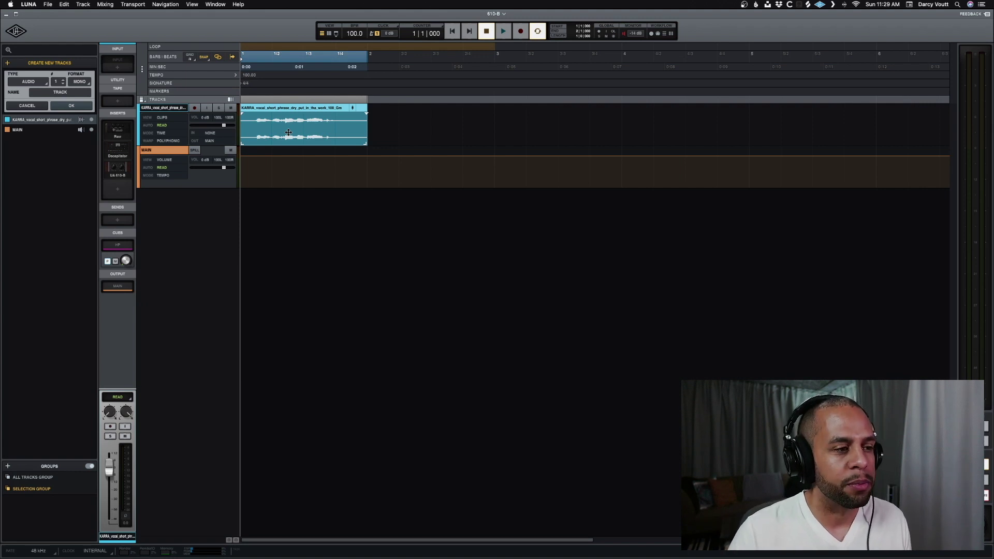
Enlarge the vocal phrase clip in the timeline and play it back with all inserts bypassed.
scroll(326, 160, "up", 5)
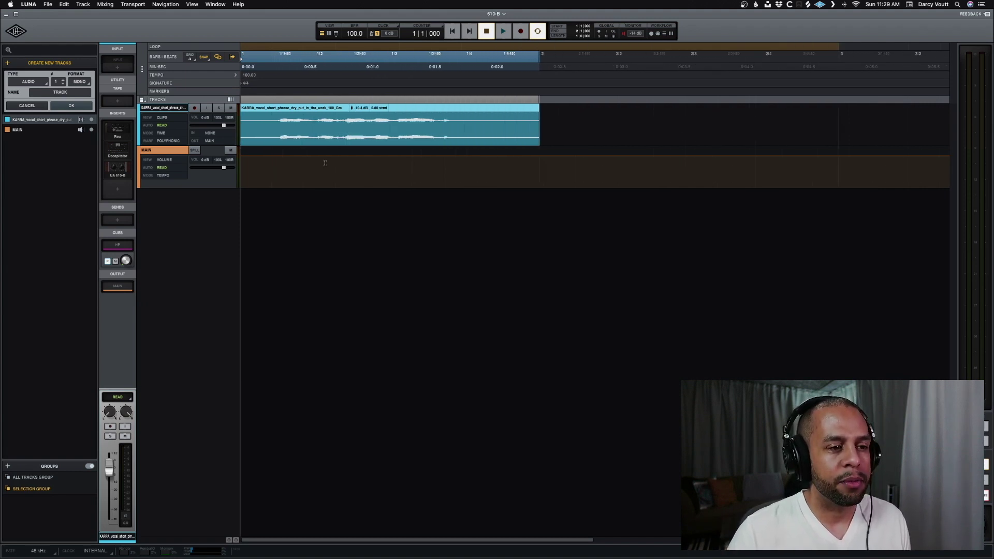
scroll(327, 161, "up", 4)
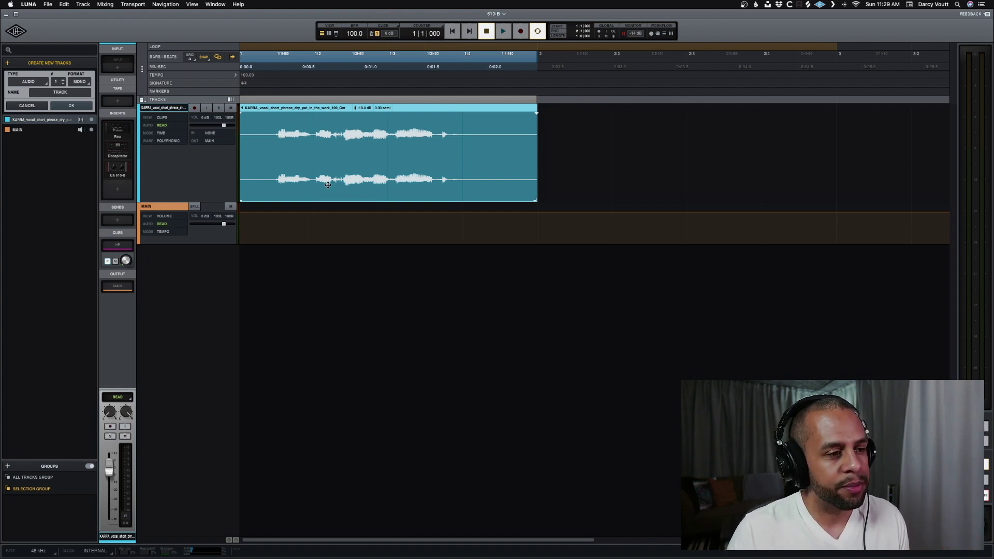
key("space")
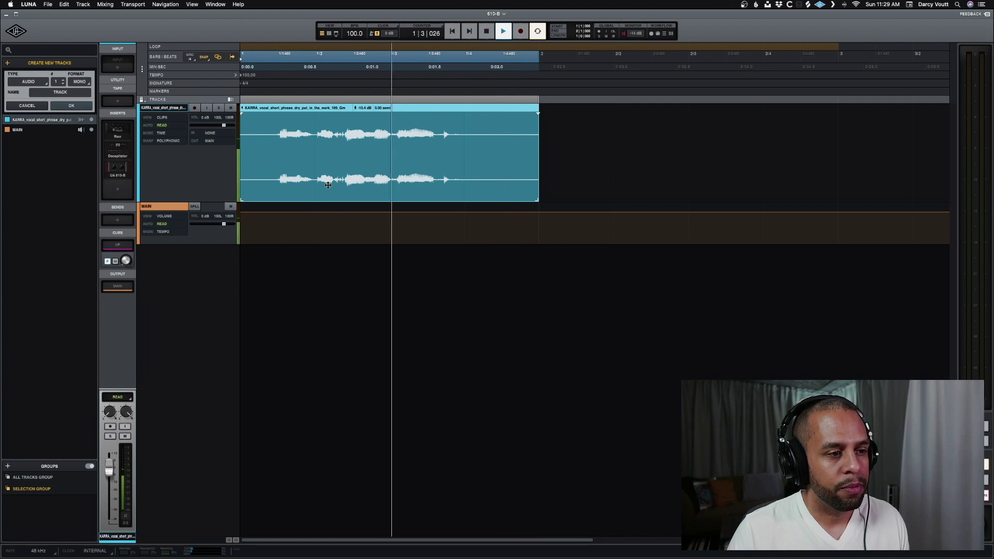
key("space")
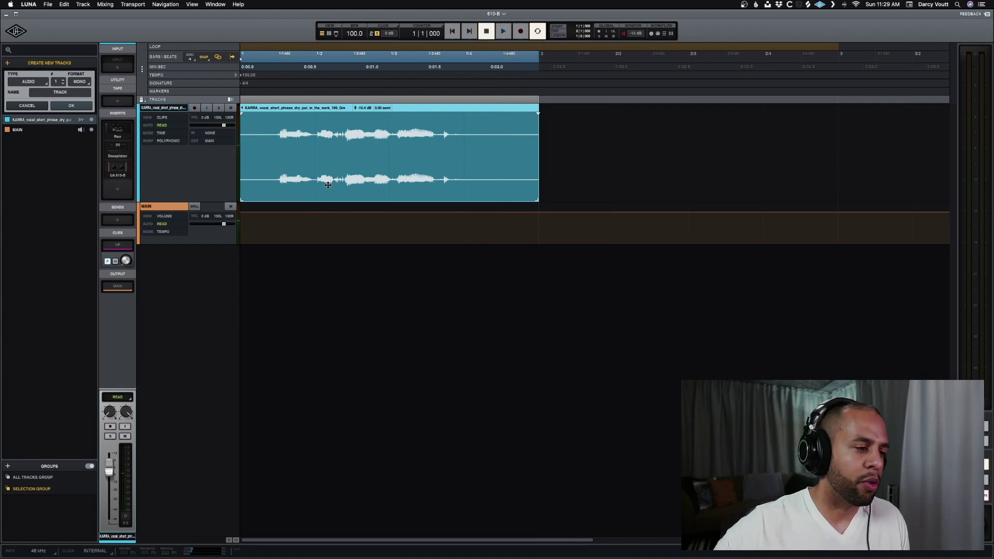
Open the Raw distortion insert on the vocal track, enable it, audition the phrase through it and close it.
left_click(117, 129)
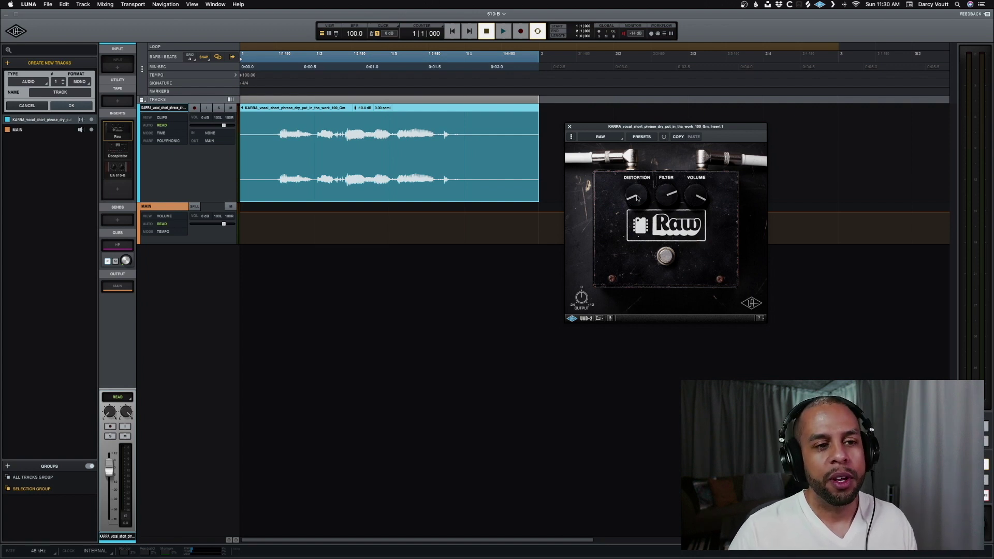
left_click(663, 138)
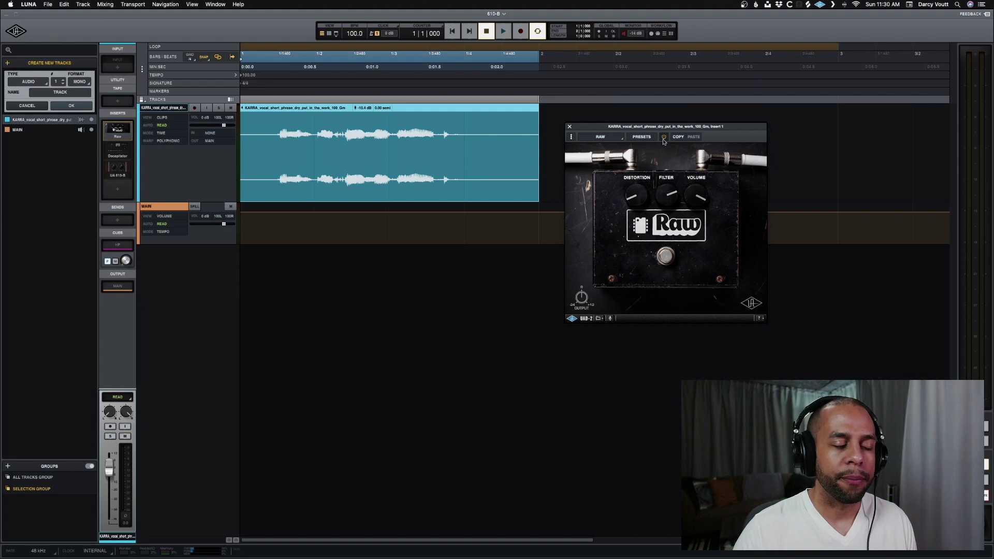
key("space")
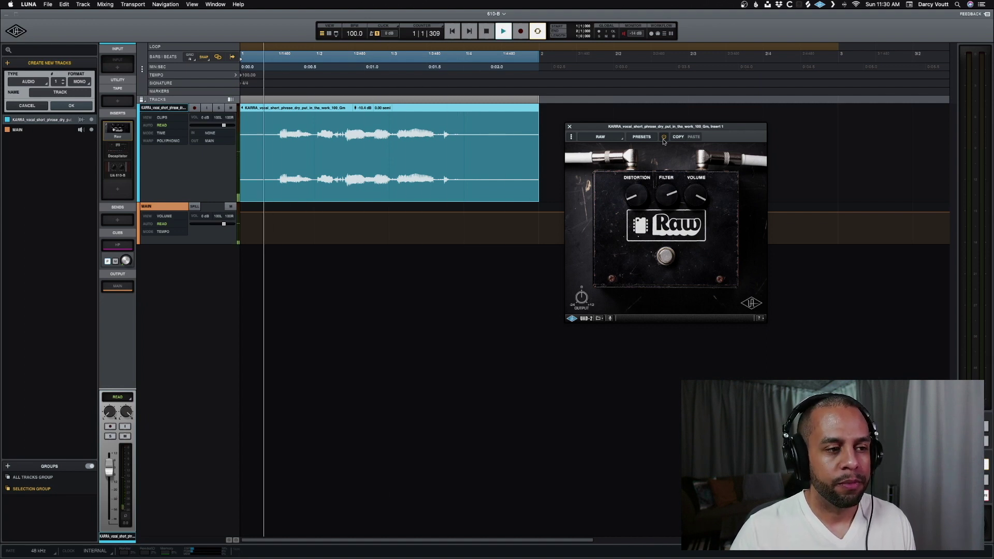
key("space")
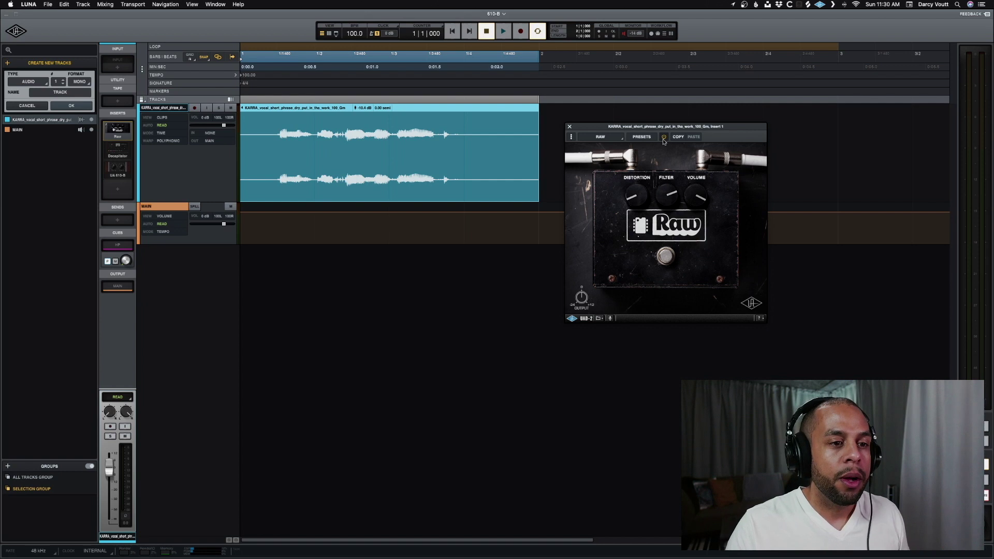
left_click(570, 127)
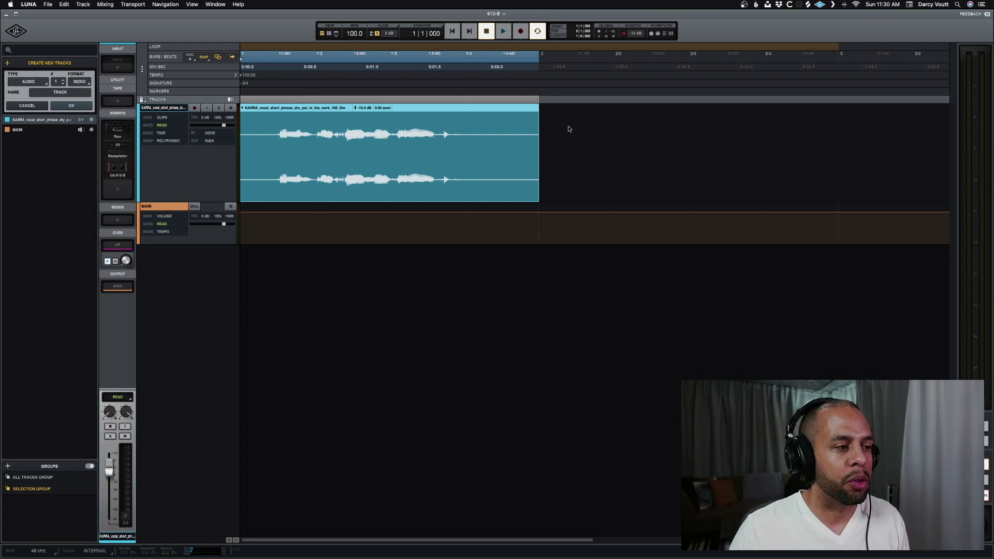
Enable the Decapitator insert on the vocal track, audition the phrase while adjusting its Mix amount, and close the plug-in.
left_click(117, 149)
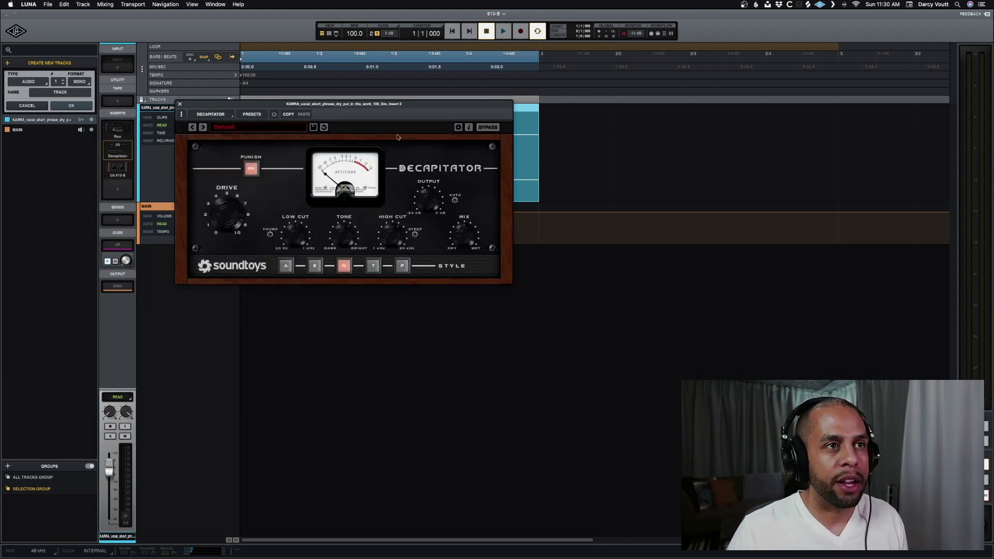
left_click_drag(383, 105, 500, 201)
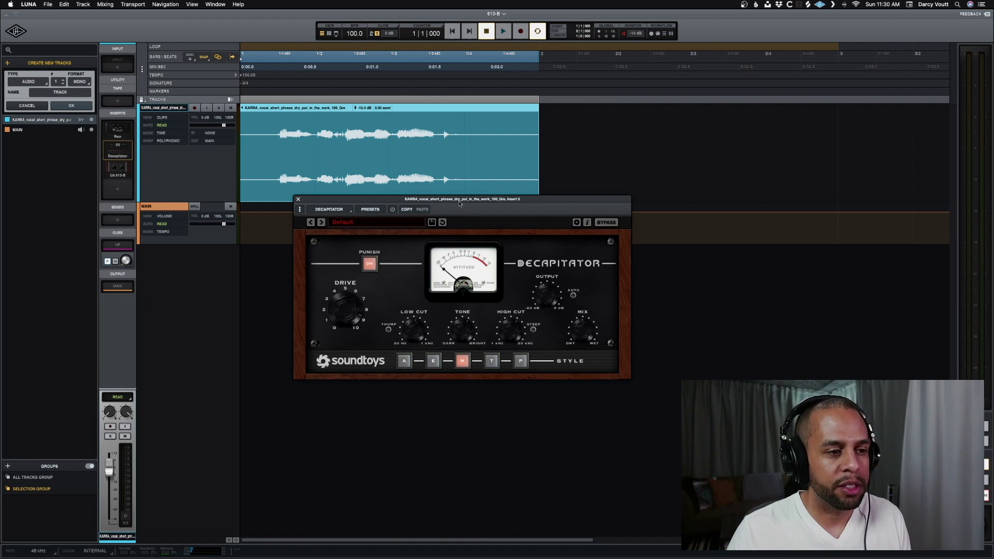
left_click(391, 210)
left_click(428, 162)
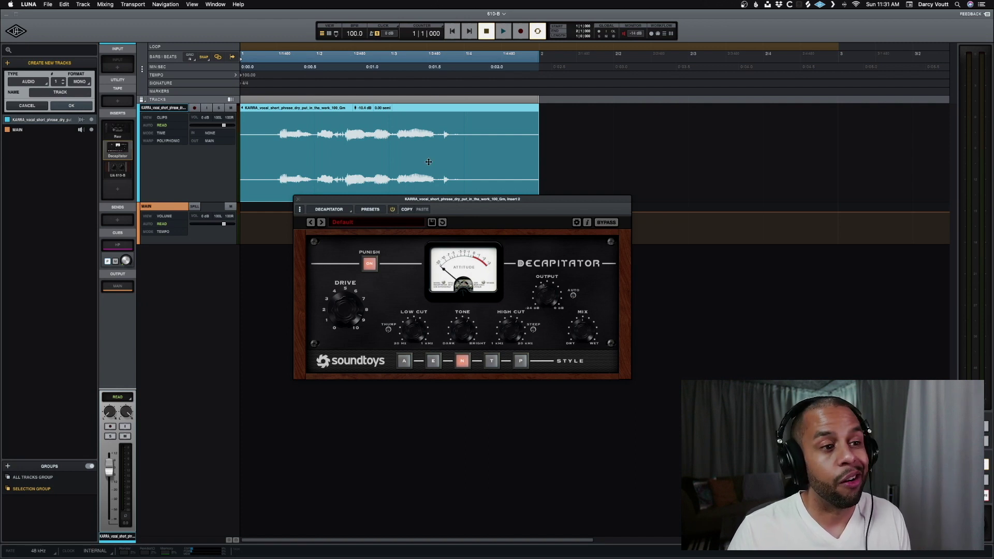
key("space")
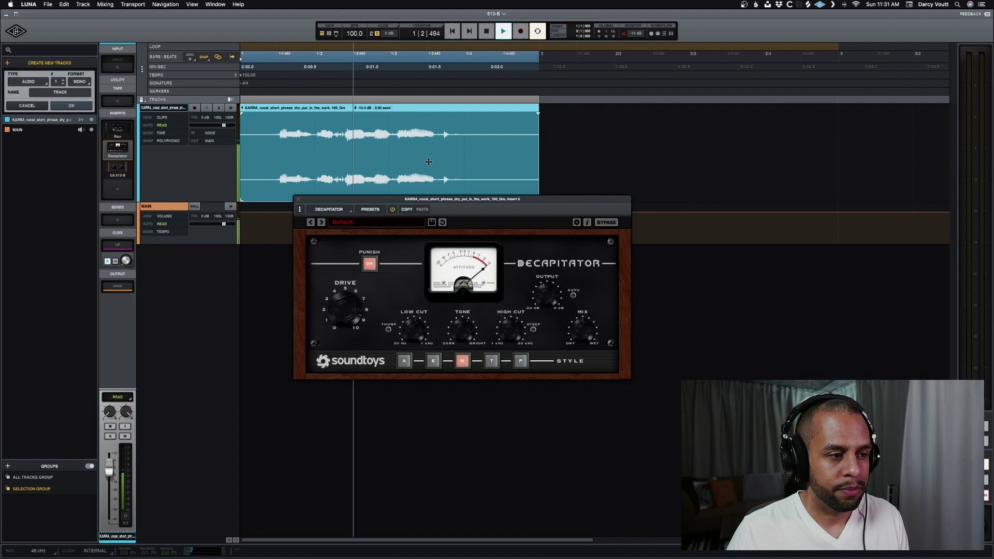
mouse_move(591, 342)
left_mouse_down()
mouse_move(588, 322)
mouse_move(588, 337)
left_mouse_up()
key("space")
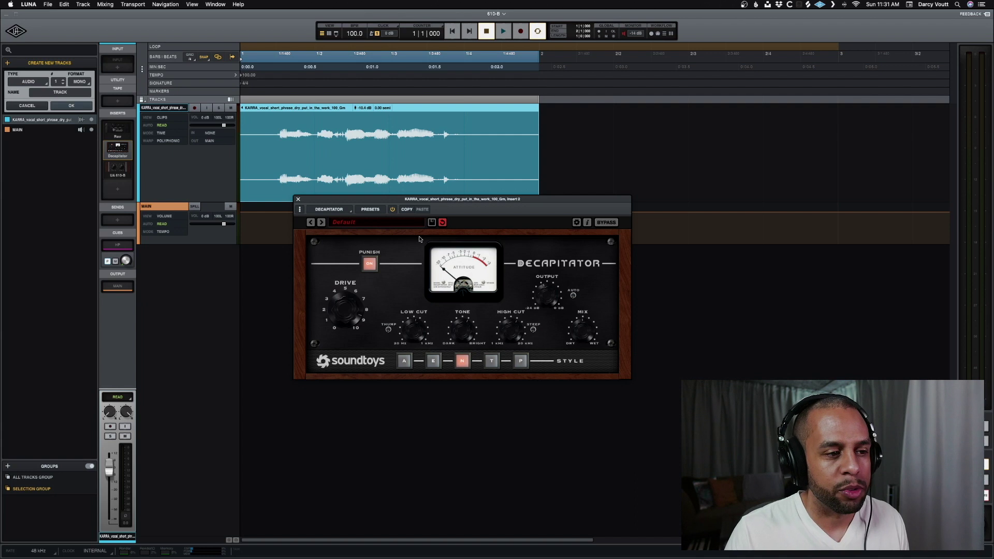
left_click(298, 199)
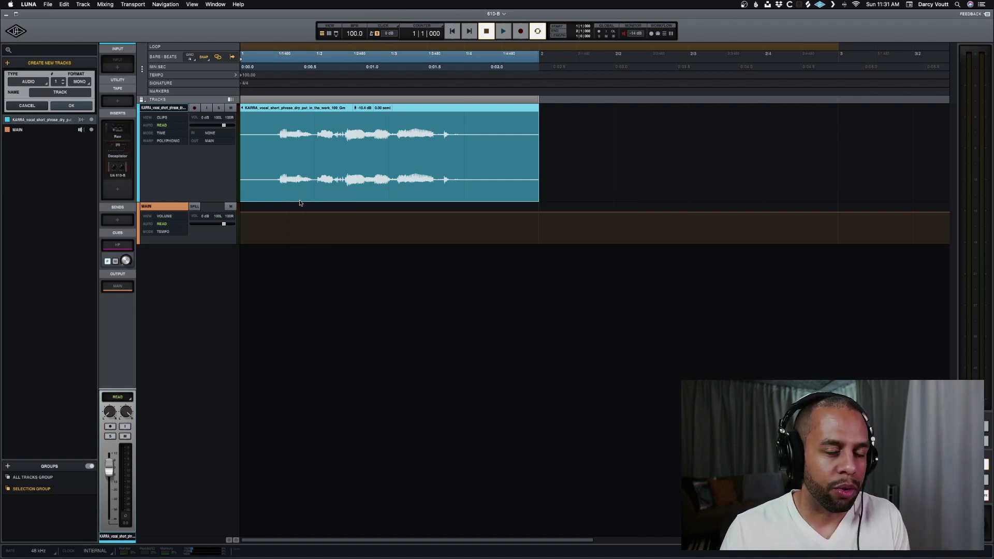
Open and enable the UA 610-B insert on the vocal track, and adjust its Level knob while the phrase plays.
left_click(117, 170)
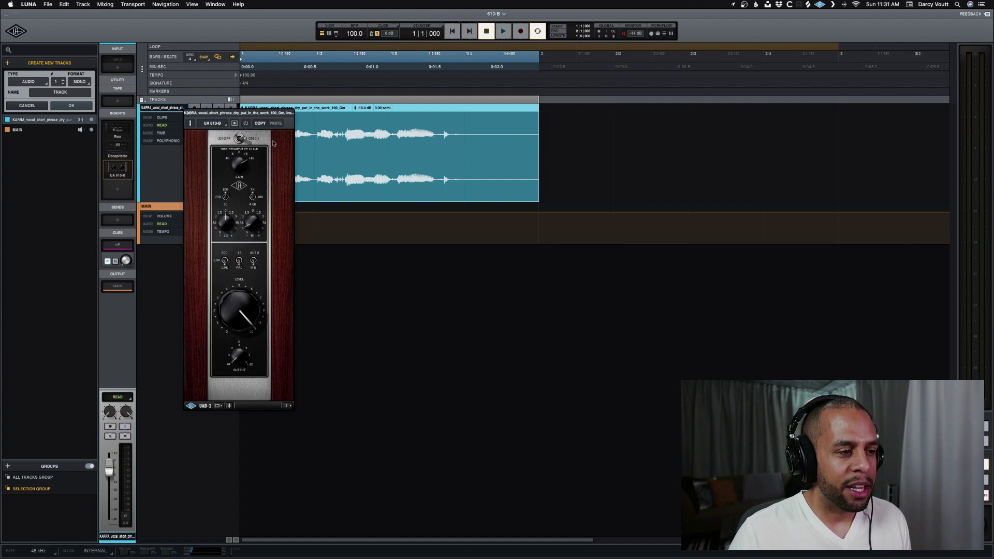
left_click_drag(259, 113, 552, 130)
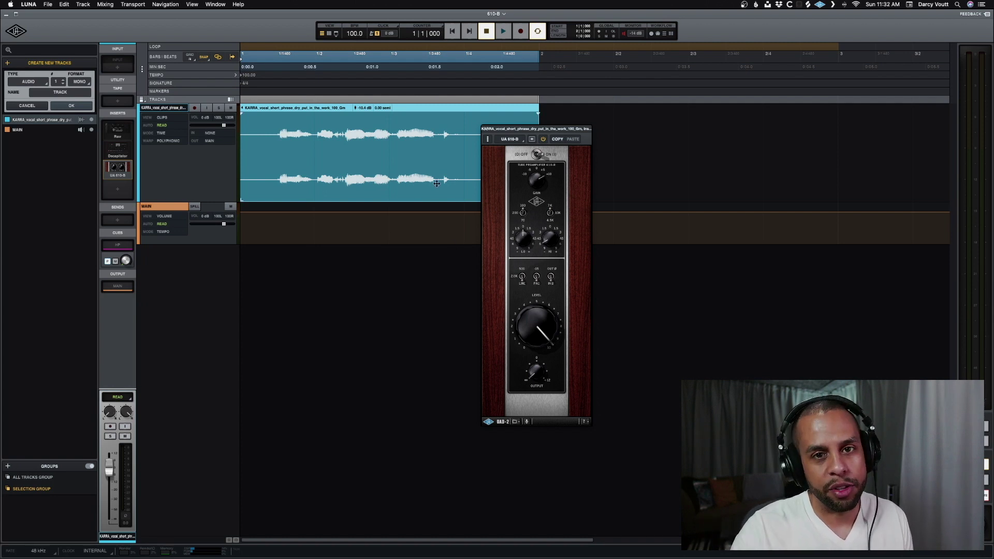
key("space")
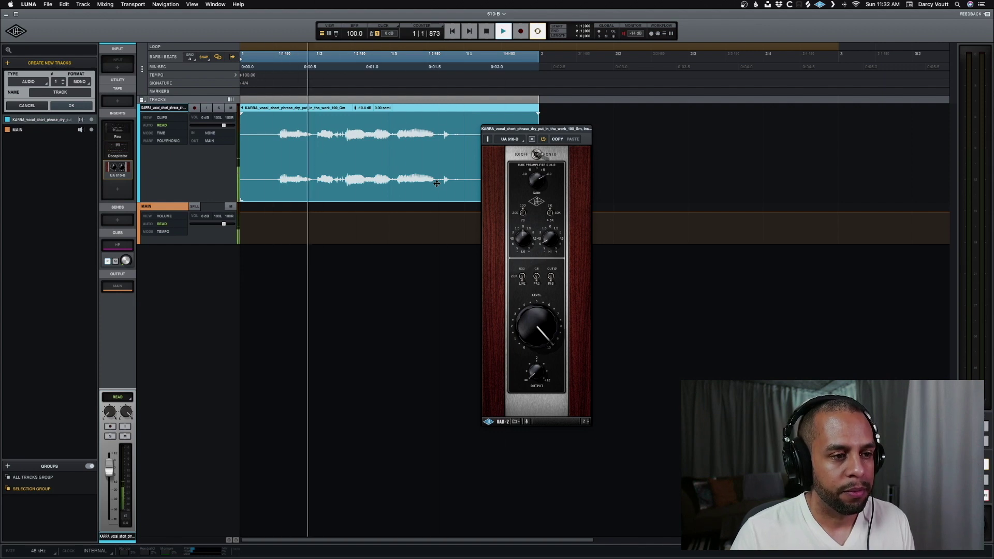
left_click_drag(538, 323, 535, 350)
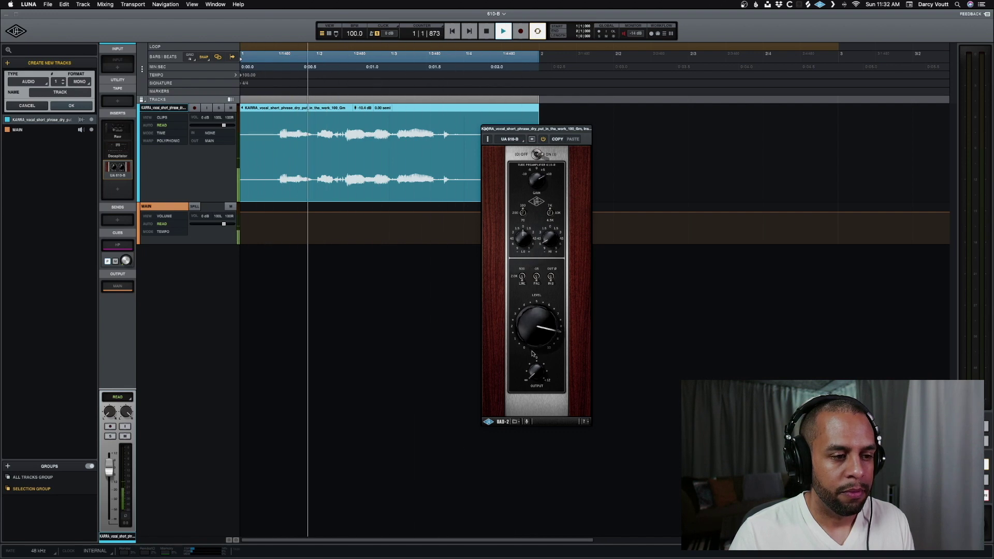
key("space")
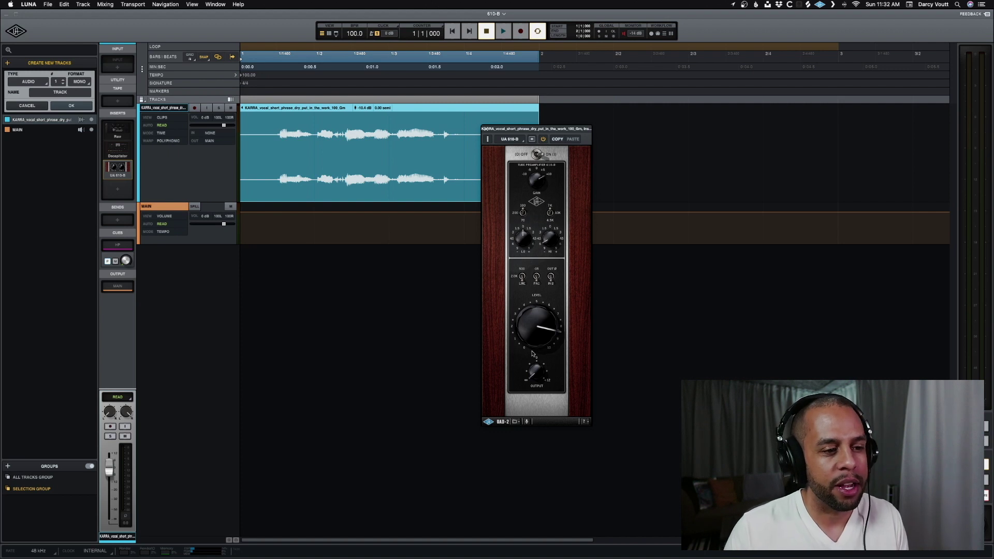
Load the Default preset in the UA 610-B and return to the session.
left_click(532, 139)
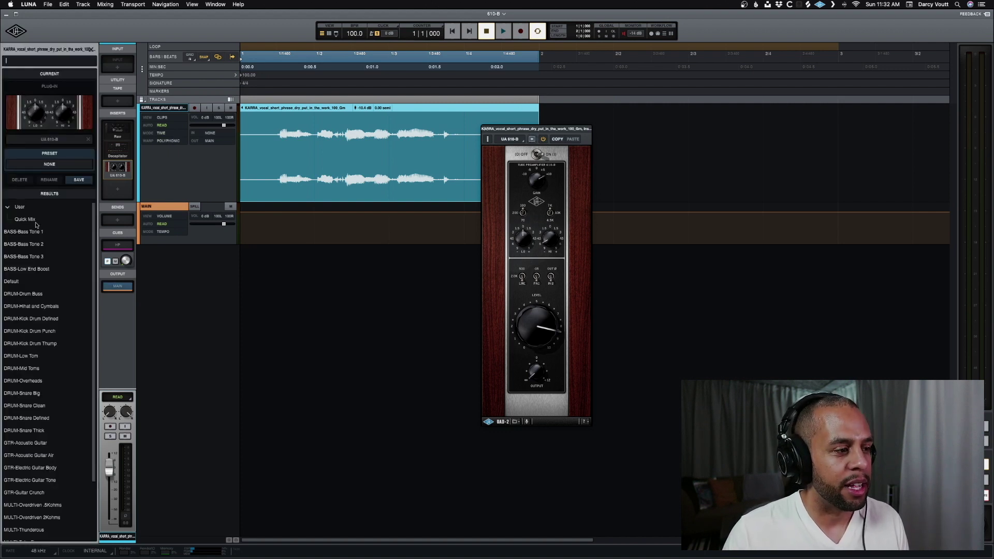
left_click(30, 280)
left_click(289, 129)
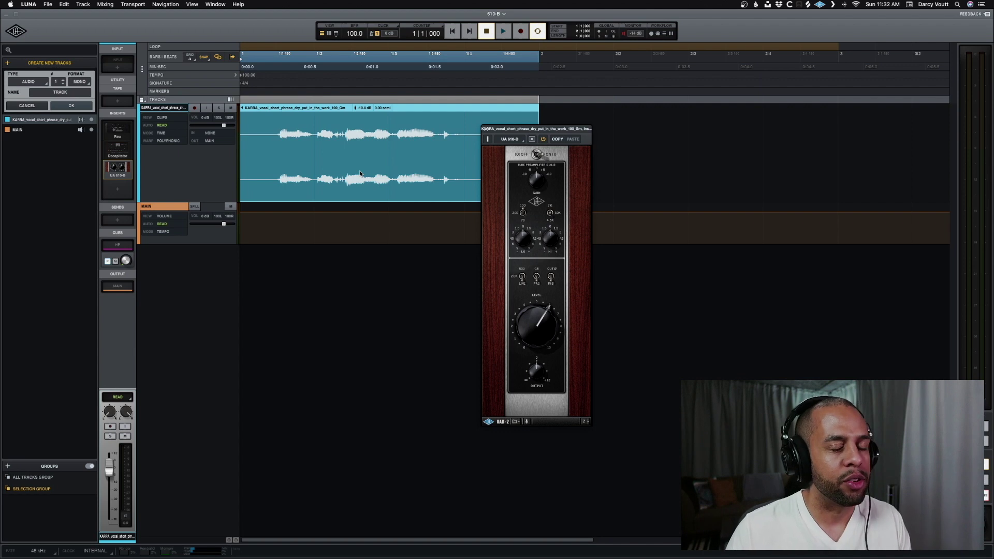
Loop the vocal phrase while raising the UA 610-B Level for more saturation and lowering its Output, and stop playback.
key("space")
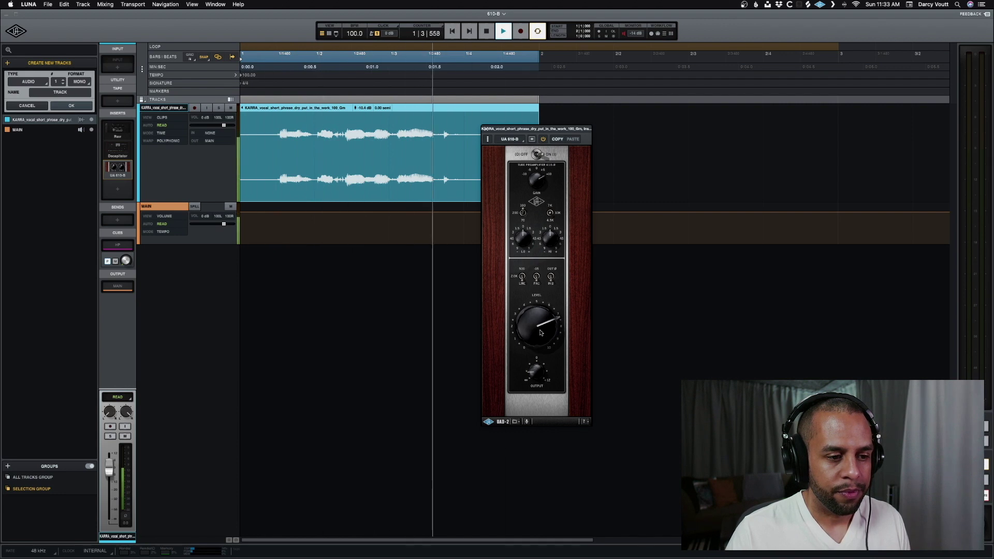
left_click_drag(538, 340, 539, 326)
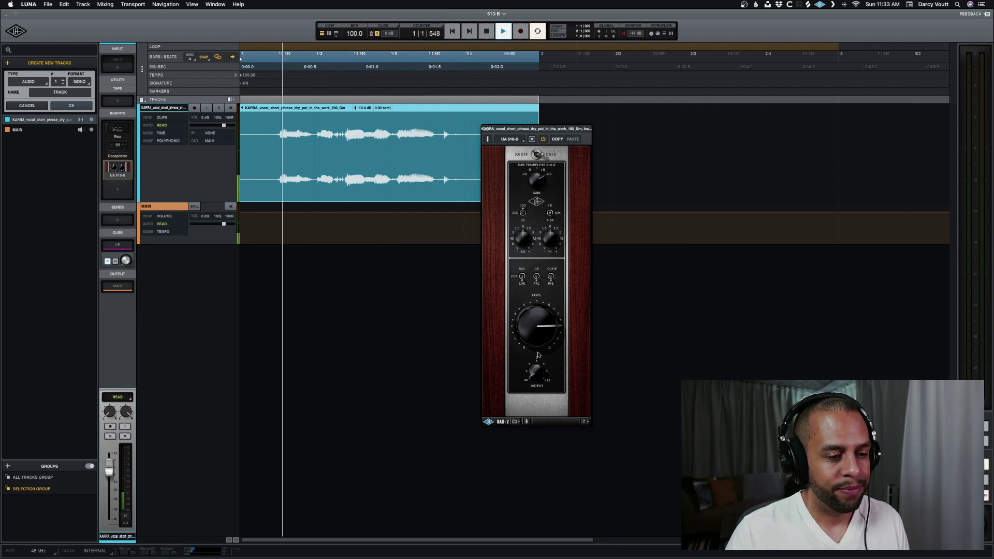
left_click_drag(542, 329, 545, 315)
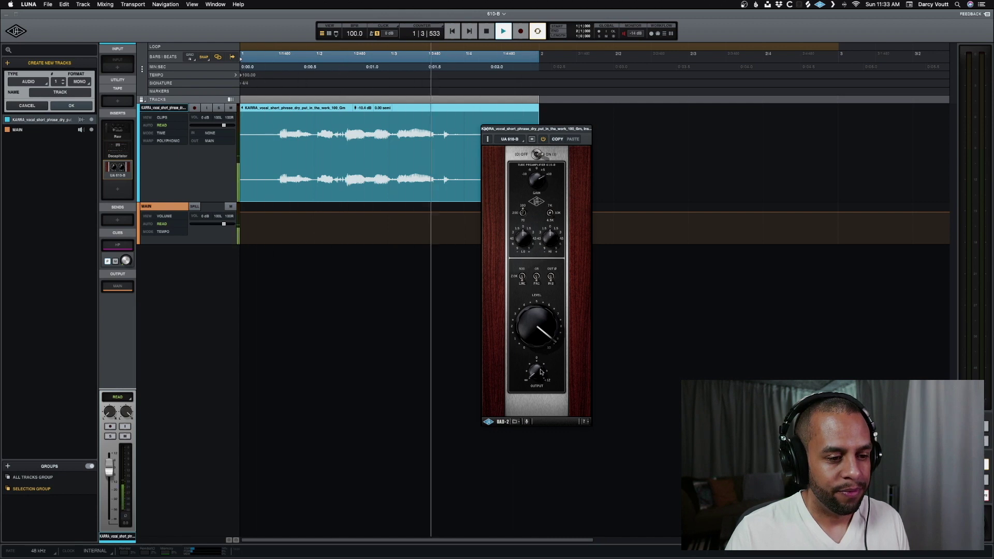
left_click_drag(538, 334, 544, 357)
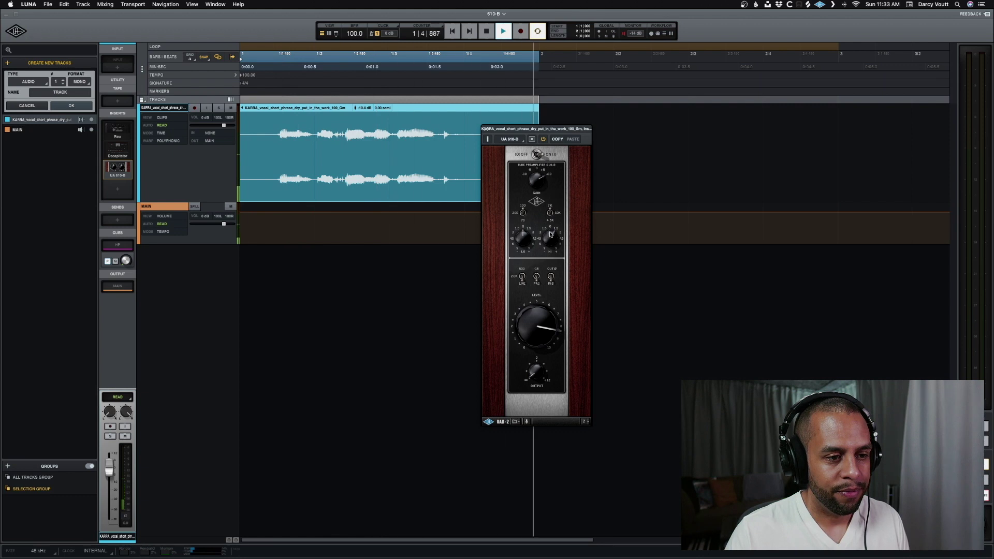
key("space")
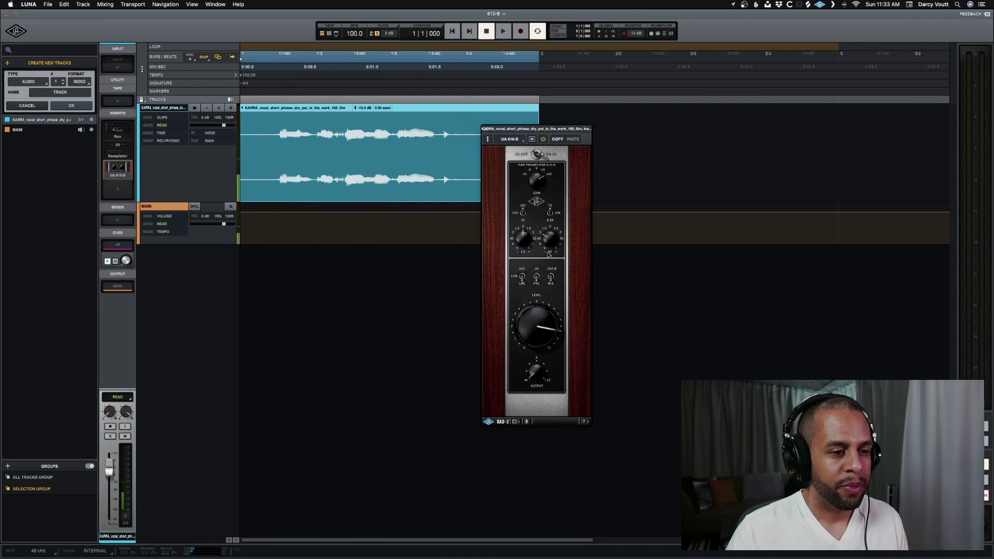